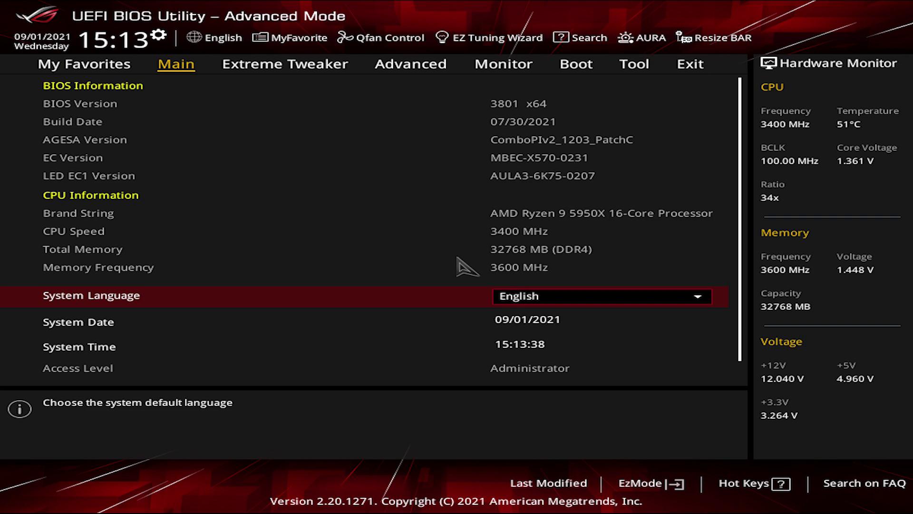
key("Right")
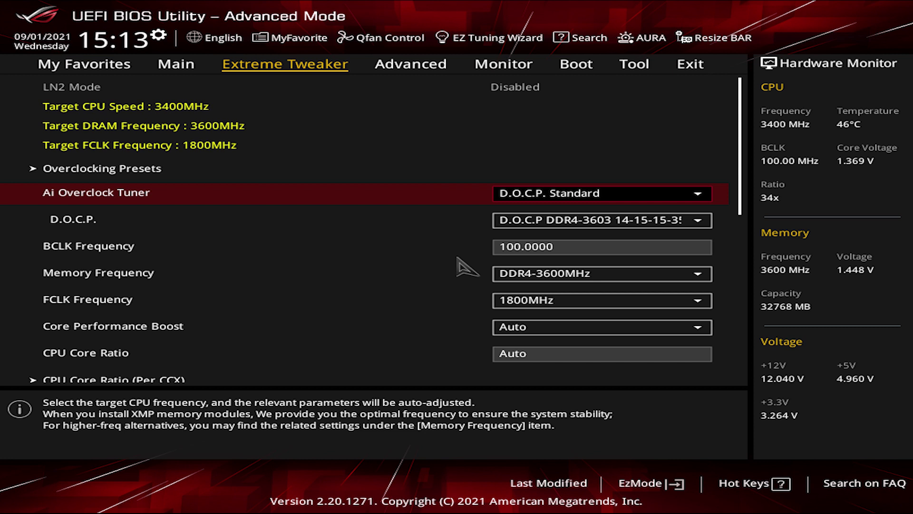
key("Down")
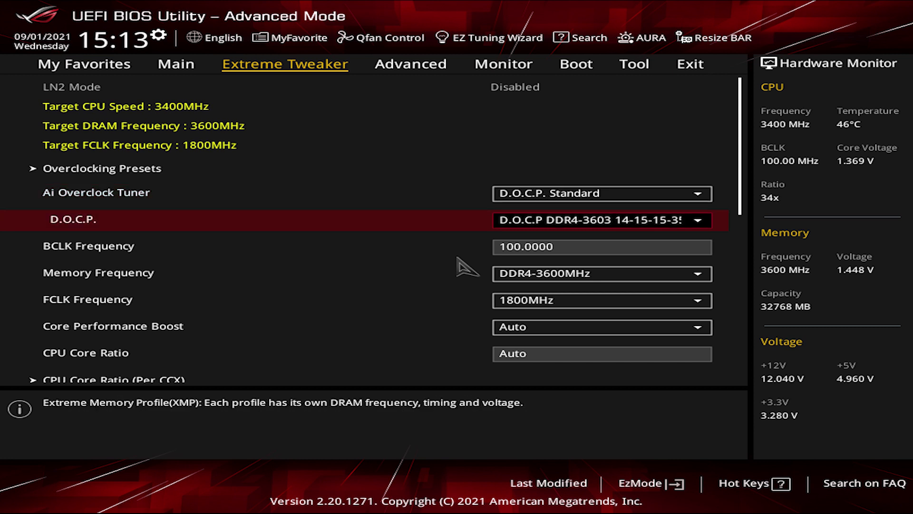
key("Down")
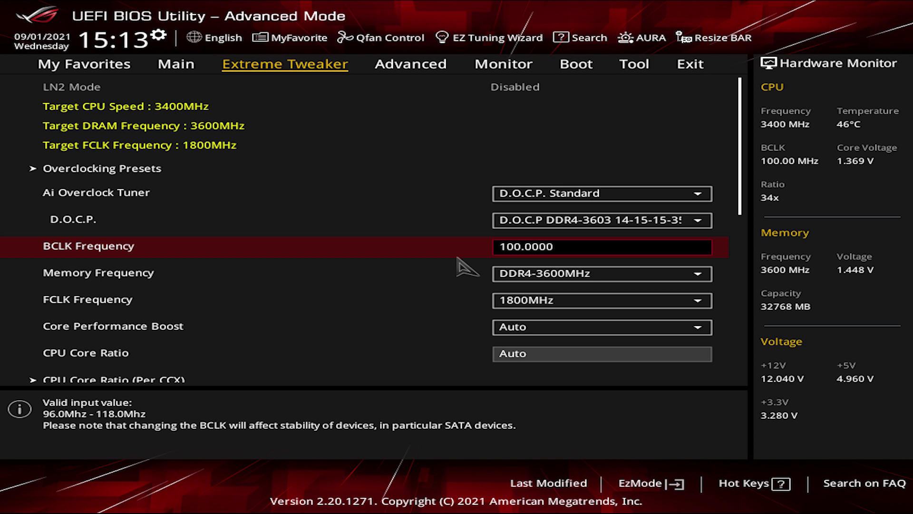
key("Down")
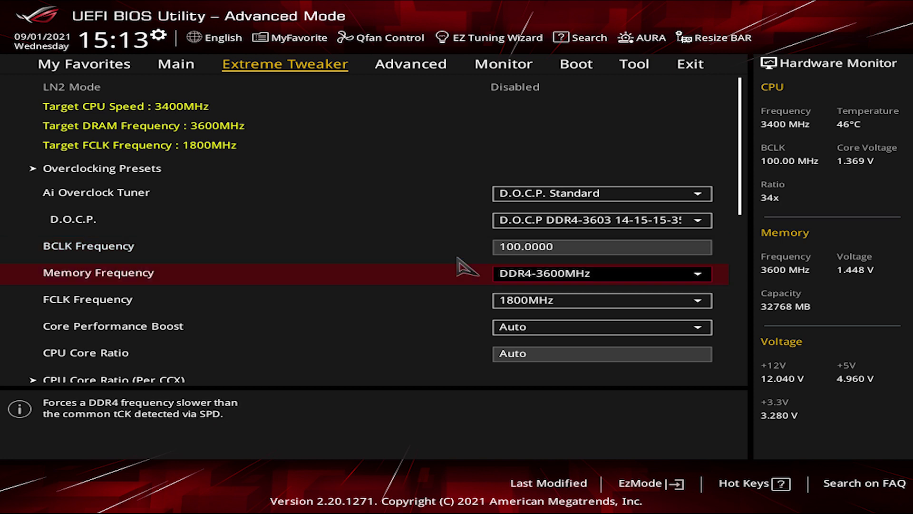
key("Down")
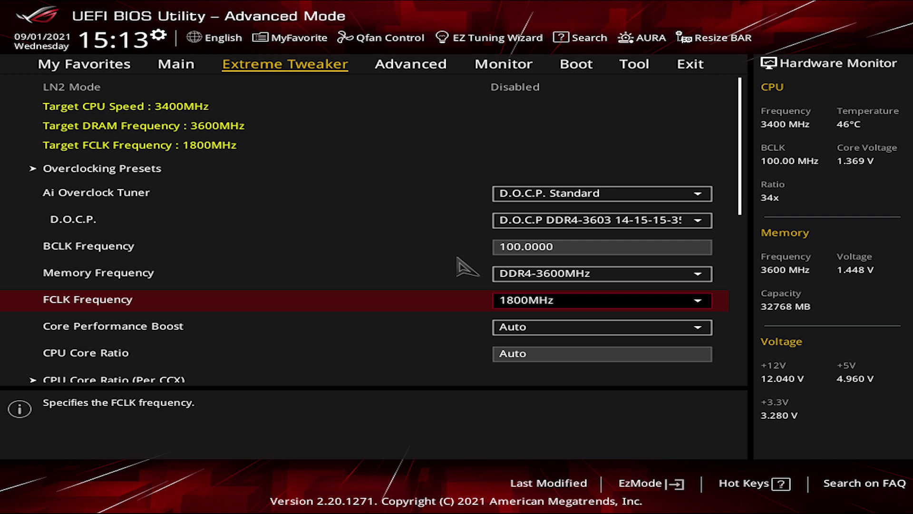
key("Down")
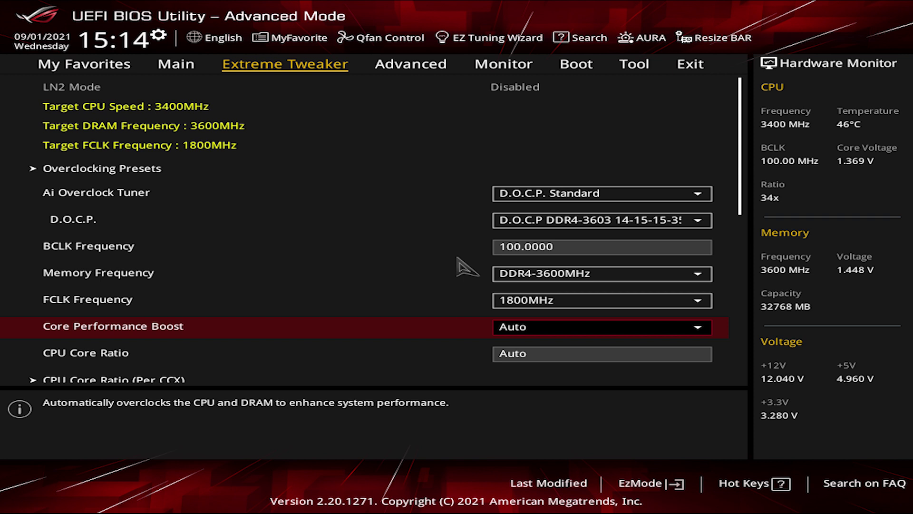
key("Down")
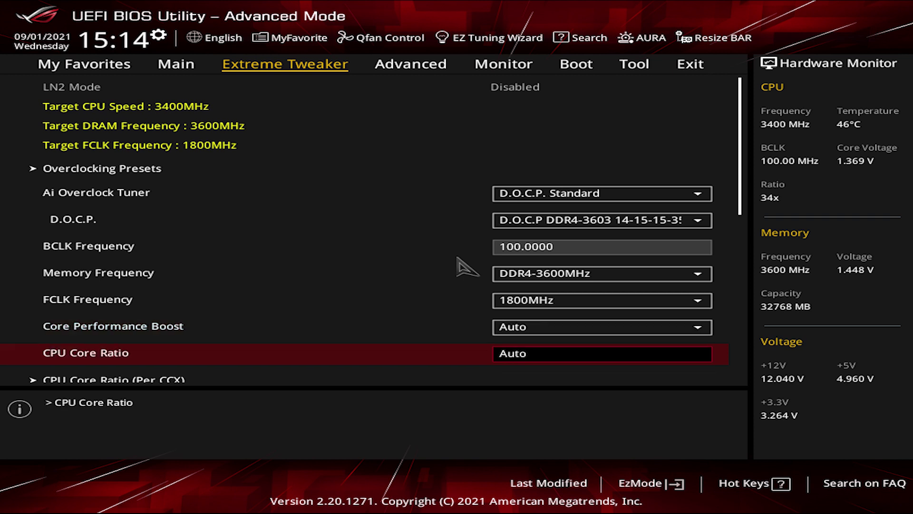
key("Down")
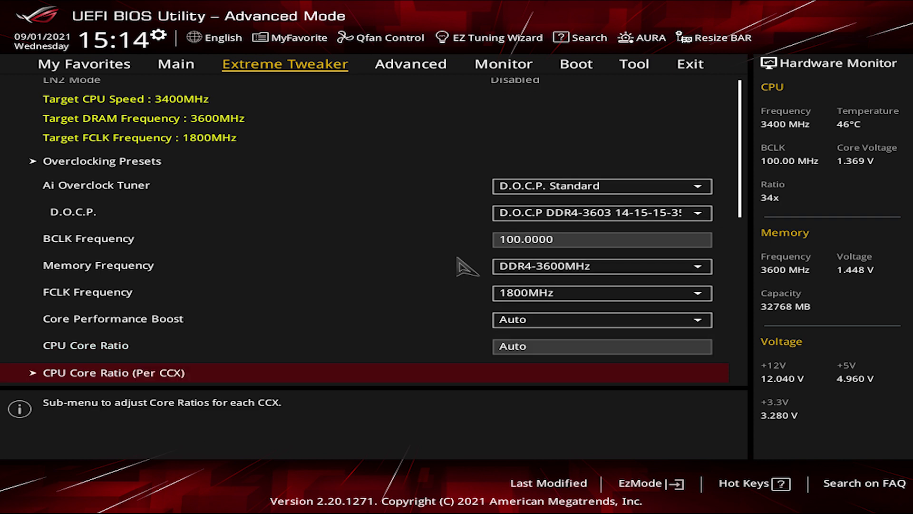
Review the CPU Core Ratio (Per CCX) and Precision Boost Overdrive pages without changes, then highlight External Digi+ Power Control.
key("Return")
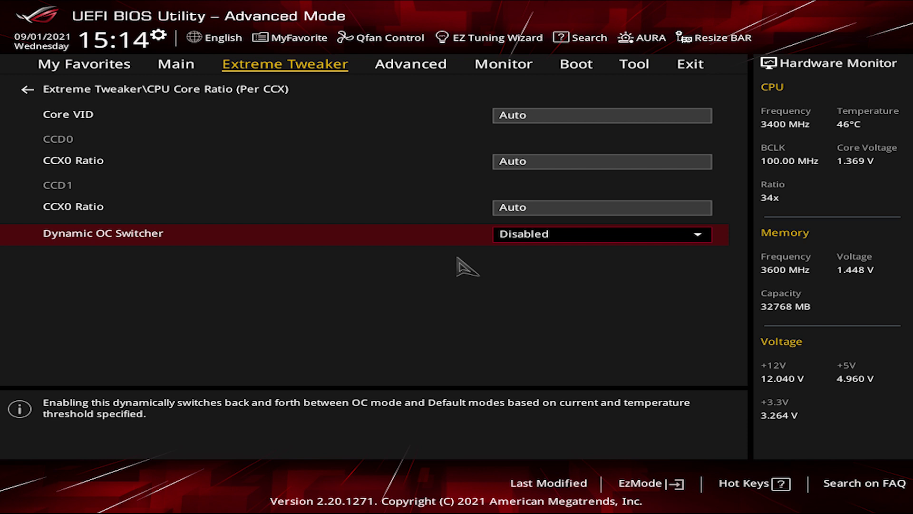
key("Escape")
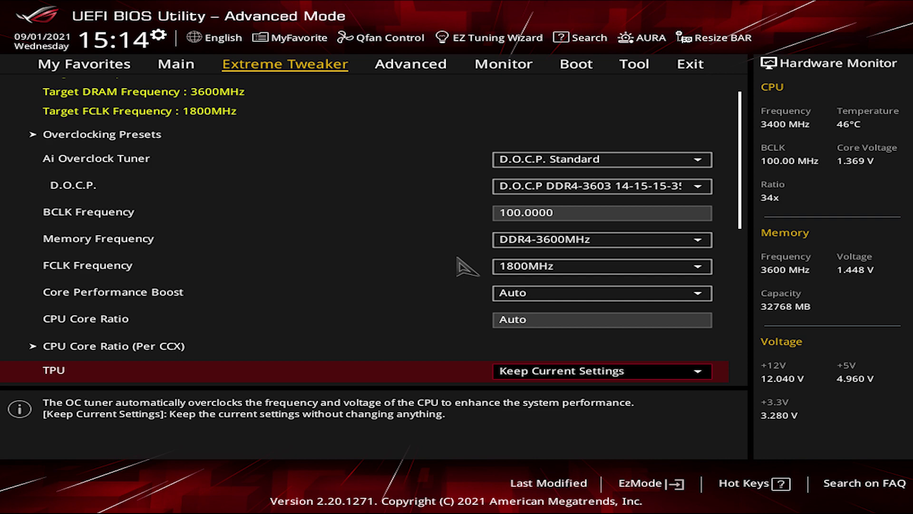
key("Down")
key("Down")
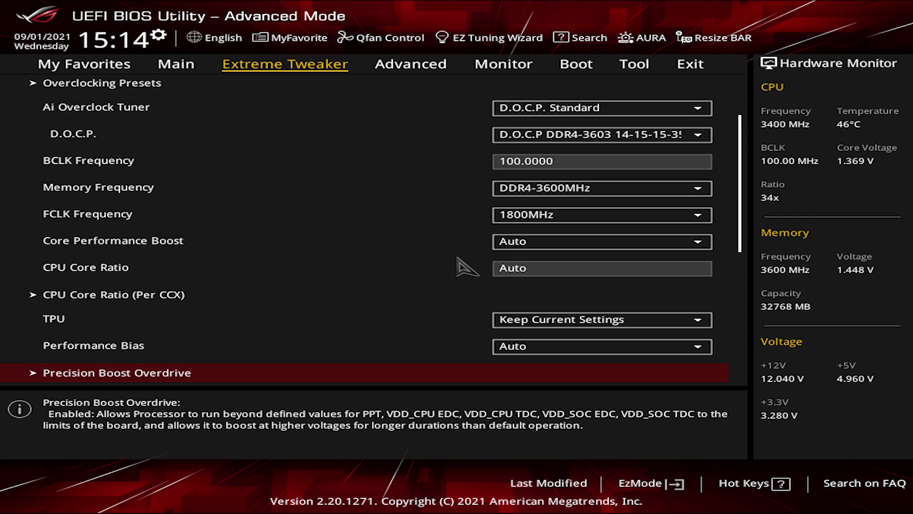
key("Return")
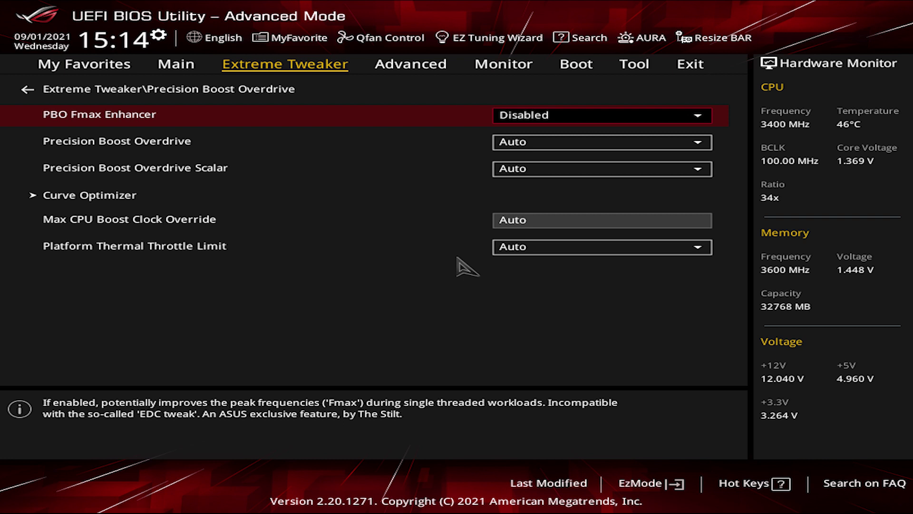
key("Escape")
key("Down")
key("Down")
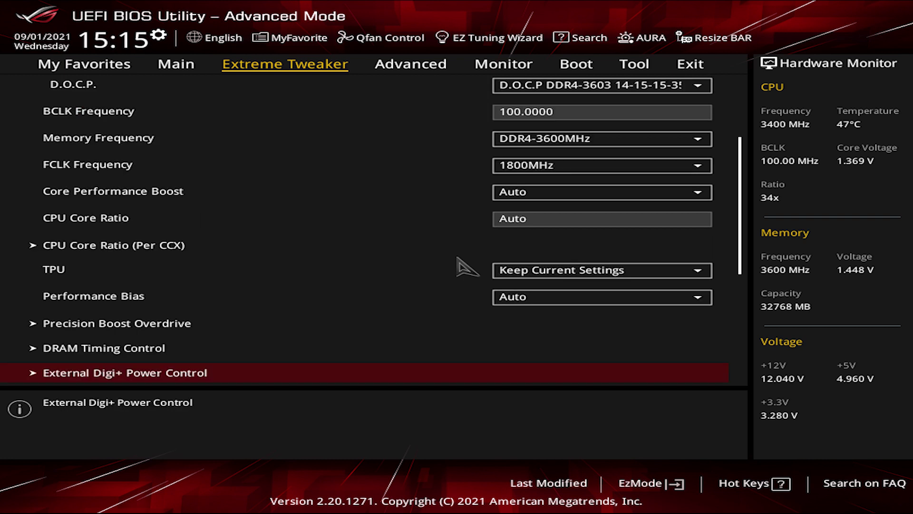
In External Digi+ Power Control, review the CPU load-line, current, VRM frequency, phase and thermal settings.
key("Return")
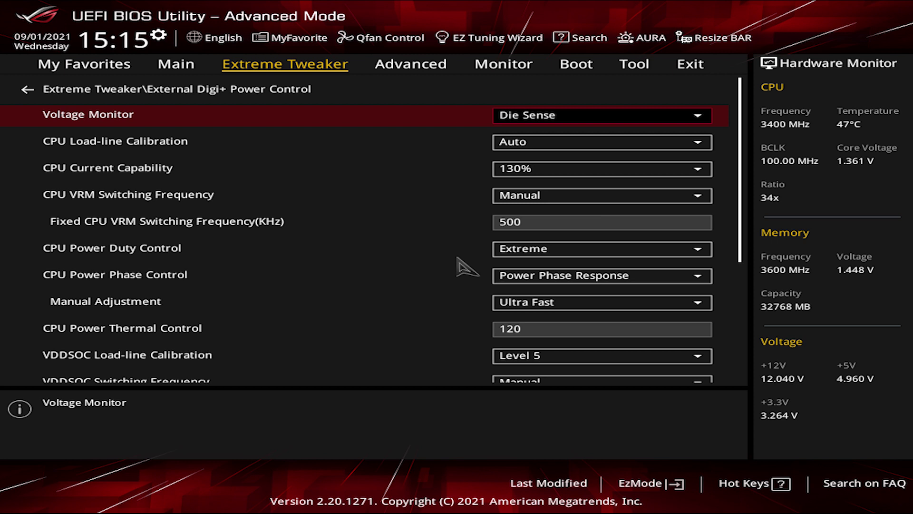
key("Down")
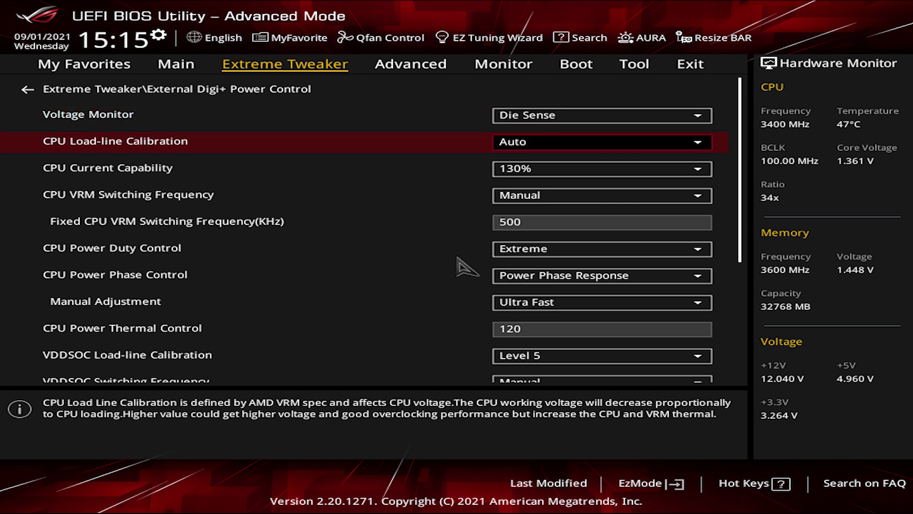
key("Down")
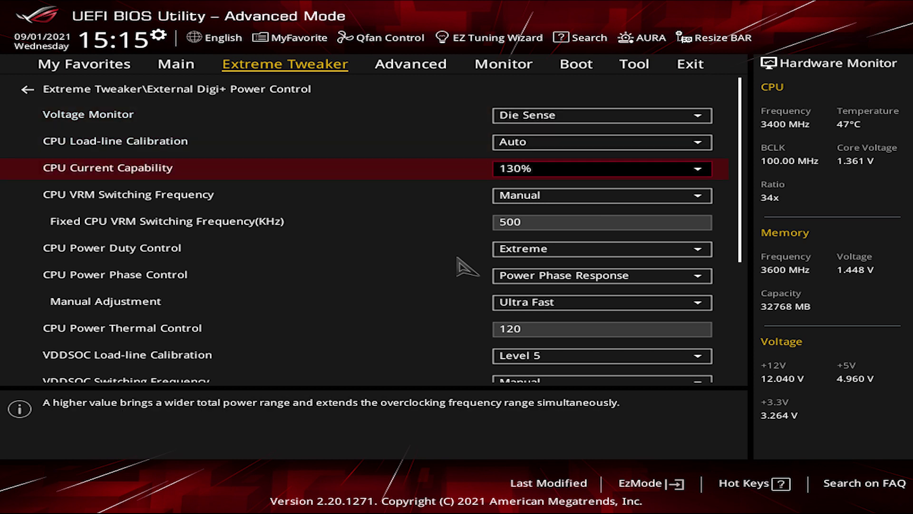
key("Down")
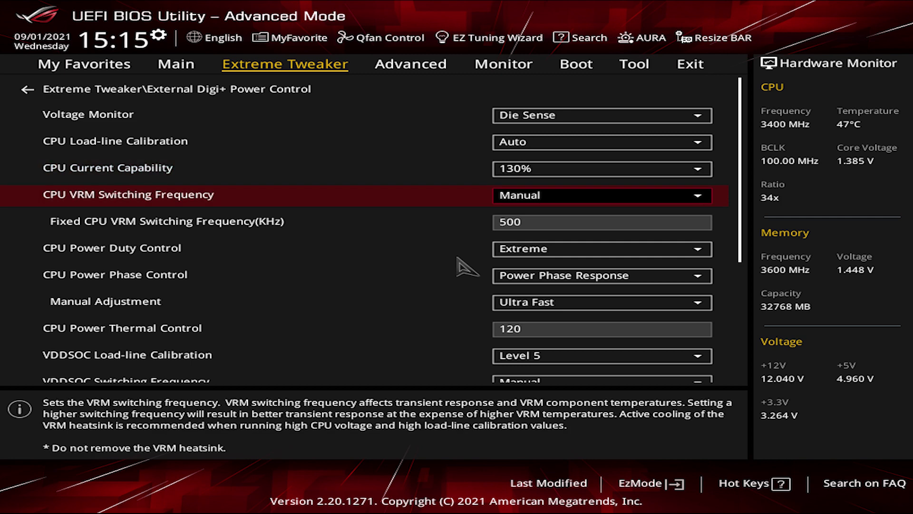
key("Down")
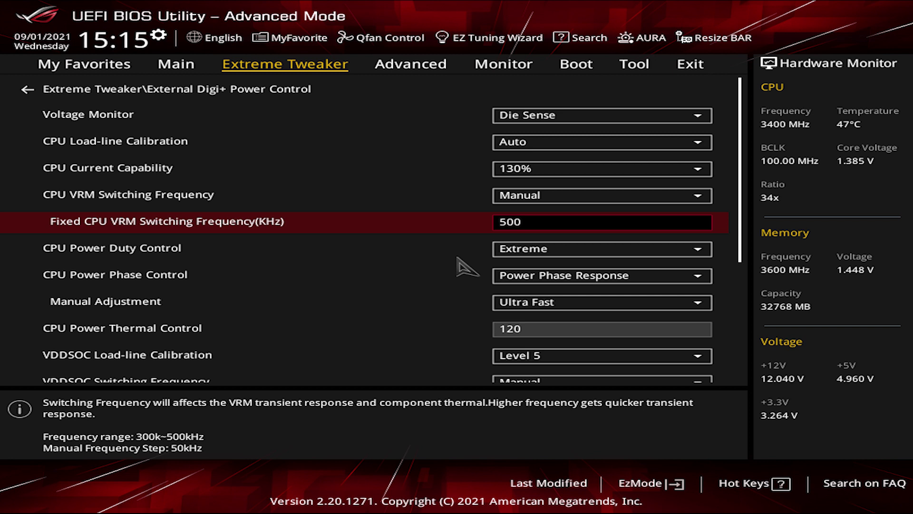
key("Down")
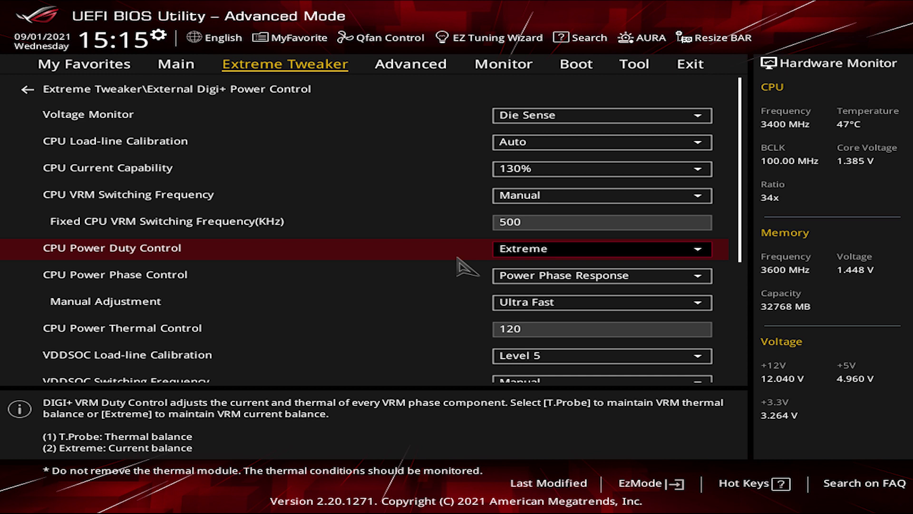
key("Down")
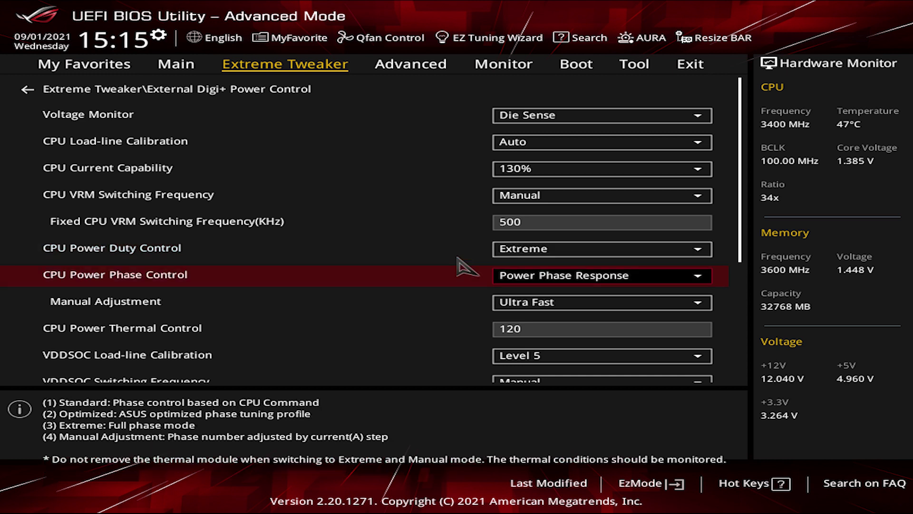
key("Down")
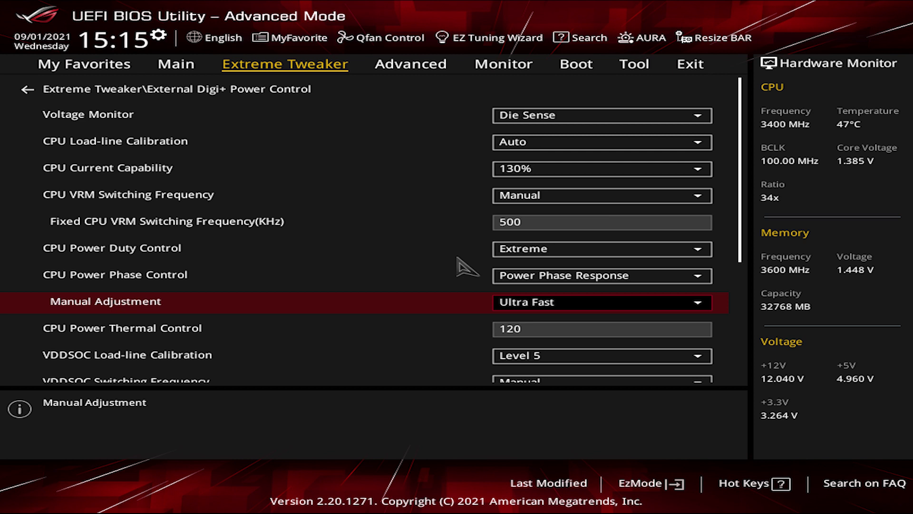
key("Down")
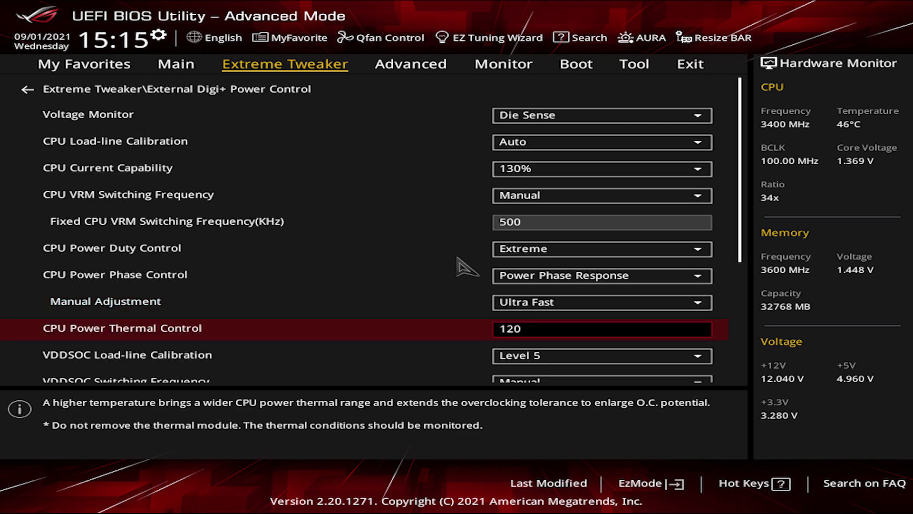
Review the VDDSOC and DRAM load-line, switching-frequency and phase settings, then return to Extreme Tweaker.
key("Down")
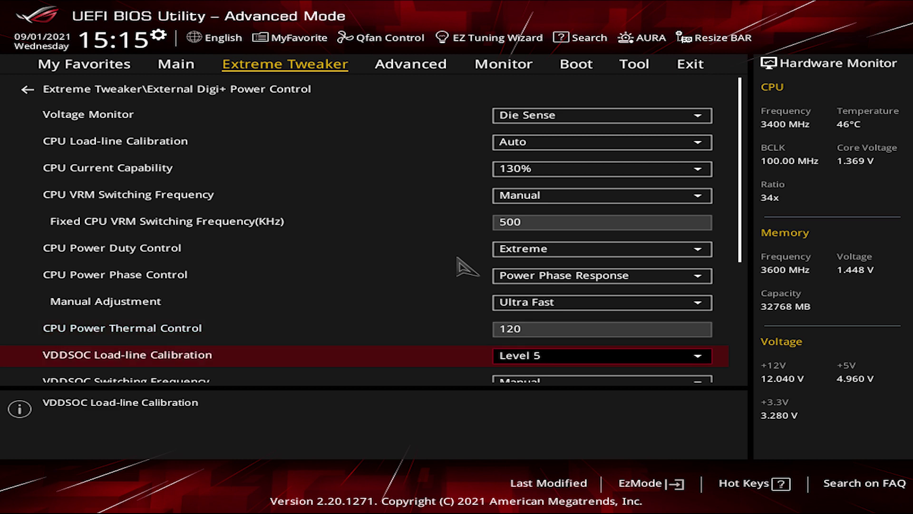
key("Down")
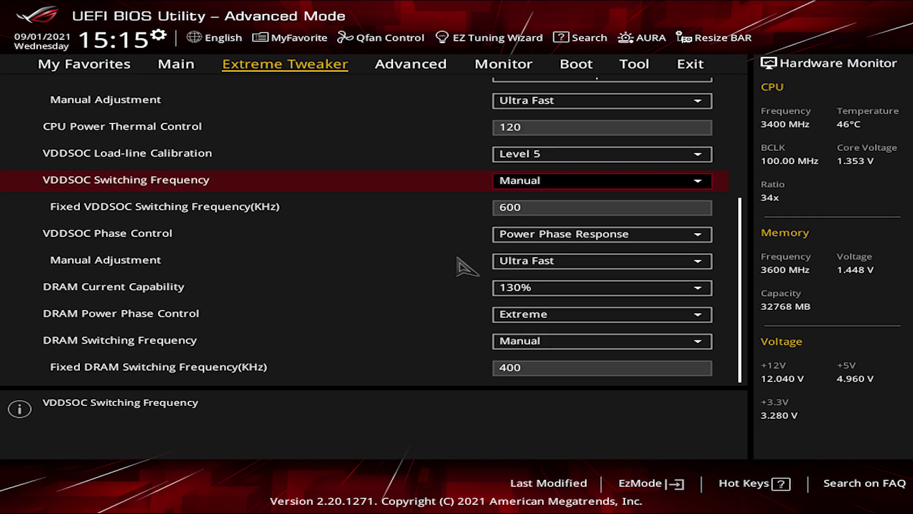
key("Down")
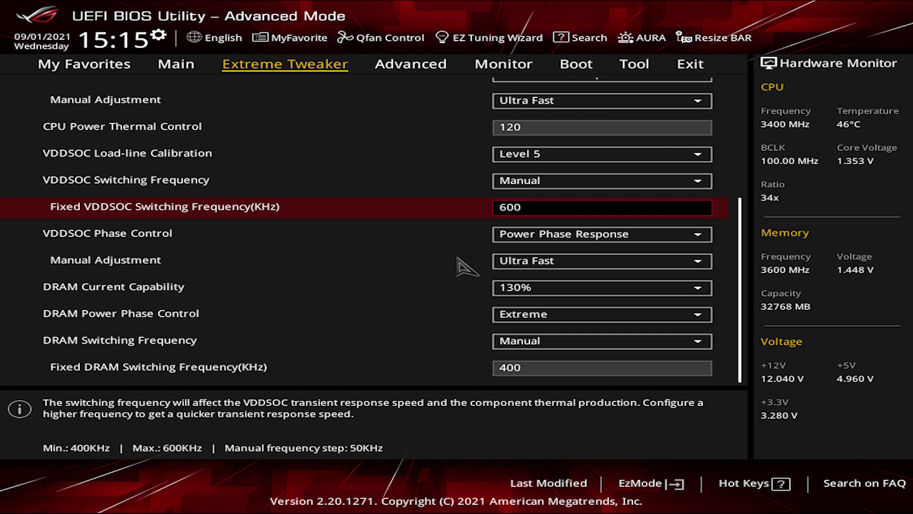
key("Down")
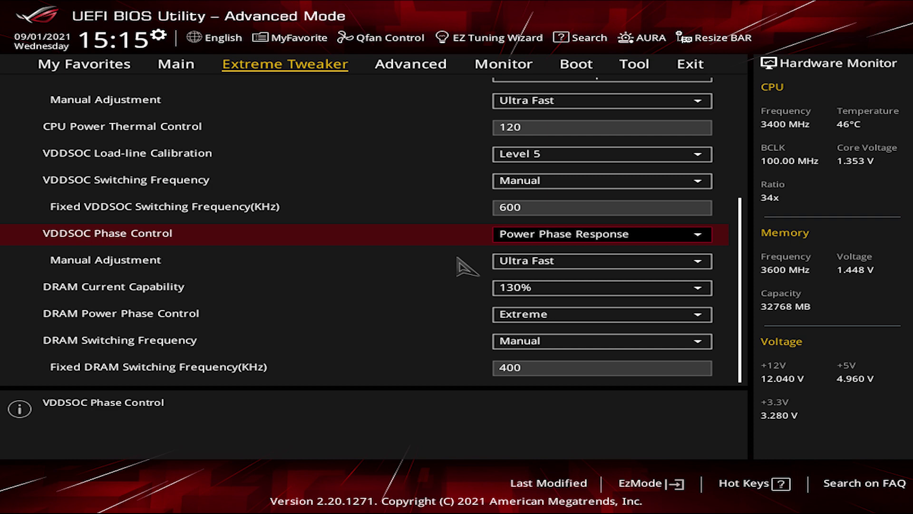
key("Down")
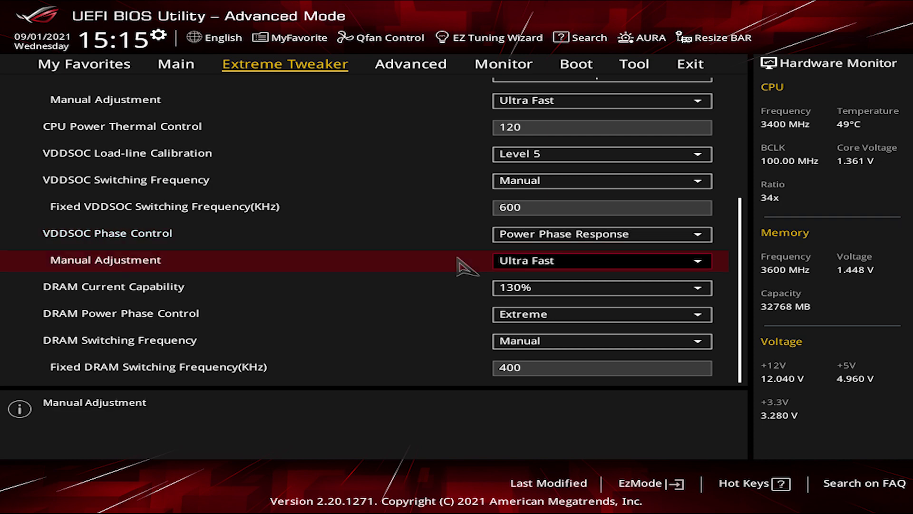
key("Down")
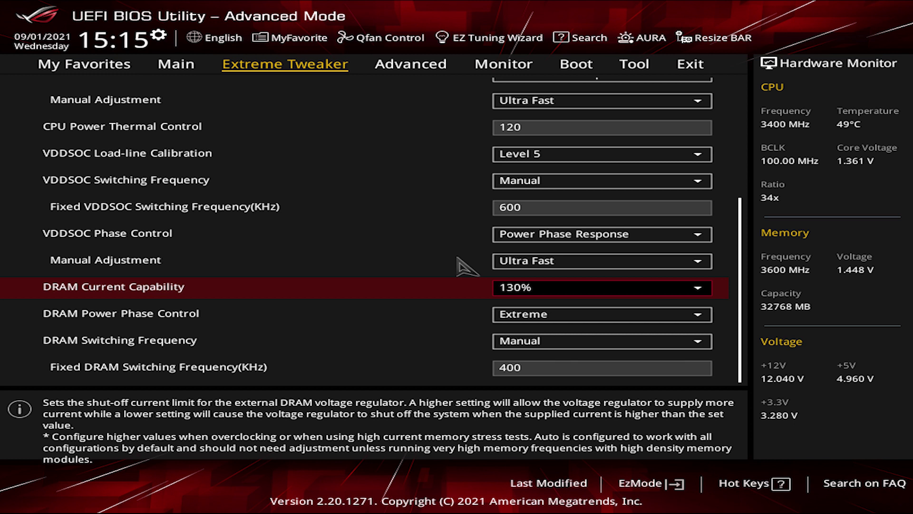
key("Down")
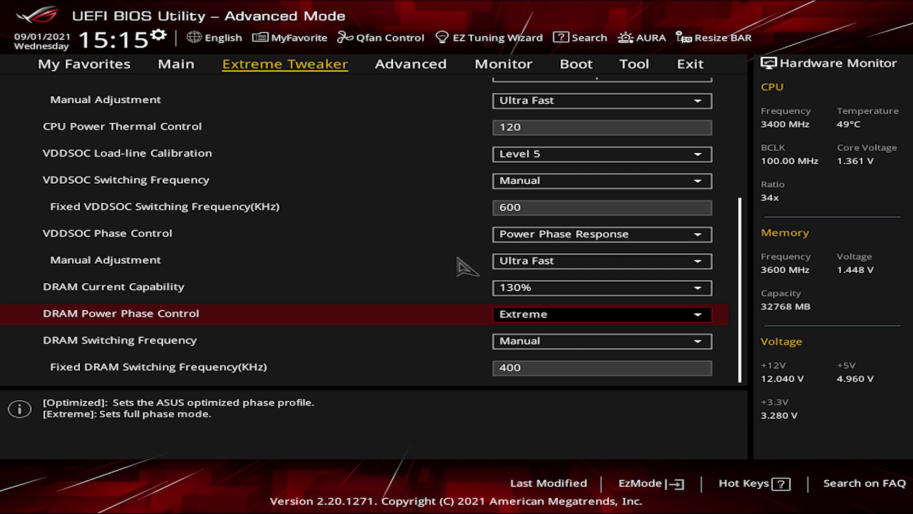
key("Down")
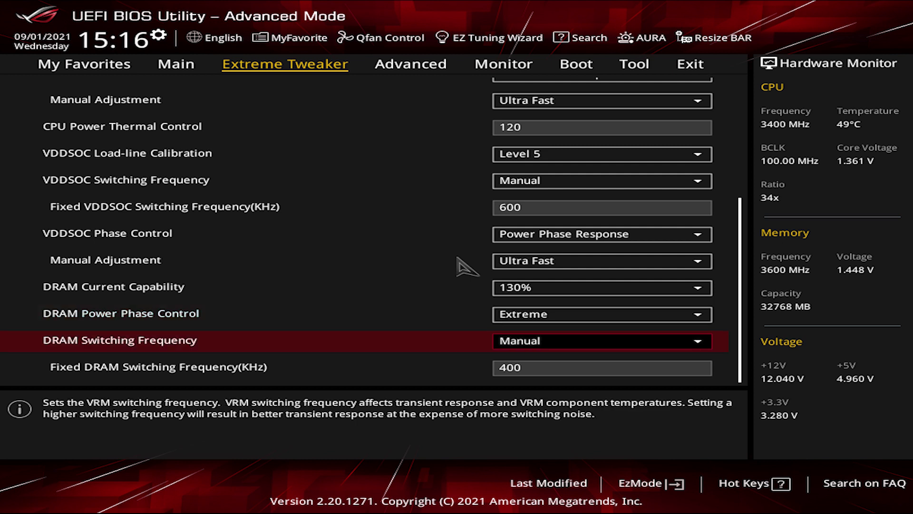
key("Down")
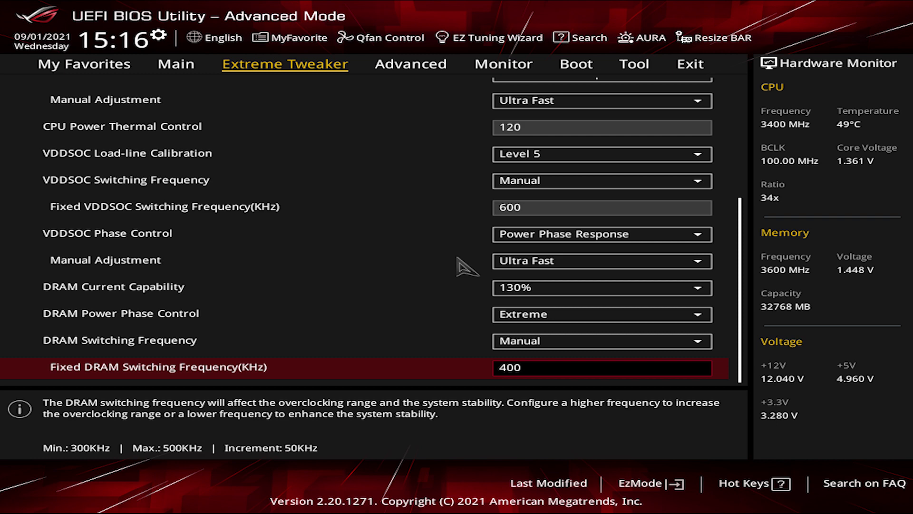
key("Escape")
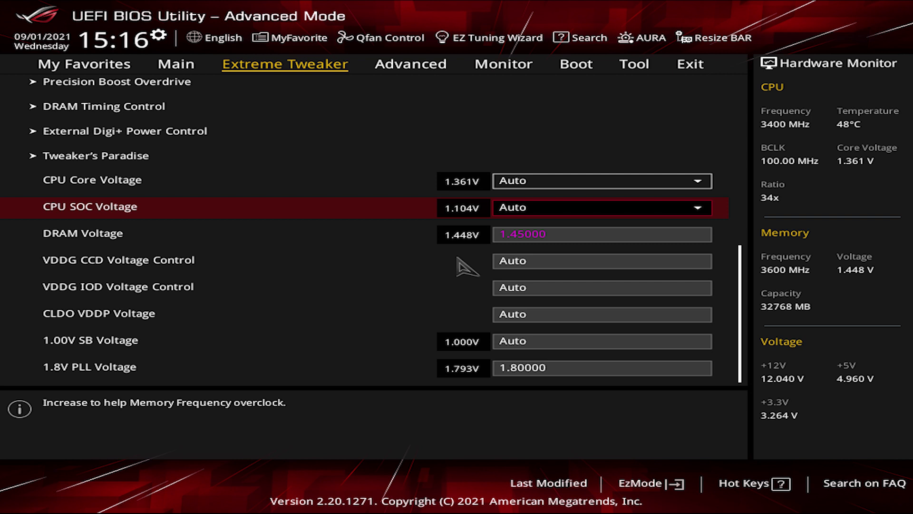
Move from the Extreme Tweaker tab to the Advanced tab.
key("Right")
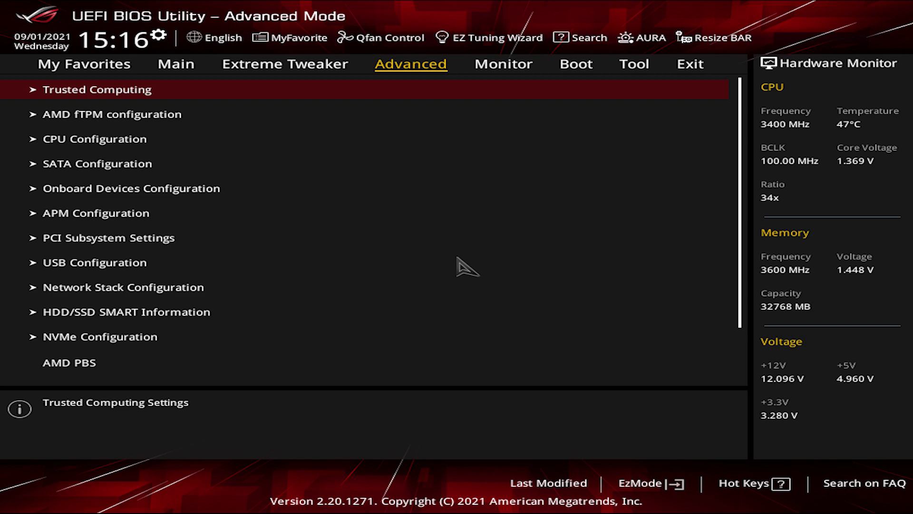
Enter AMD Overclocking past its warning and highlight the Precision Boost Overdrive entry.
key("Up")
key("Up")
key("Up")
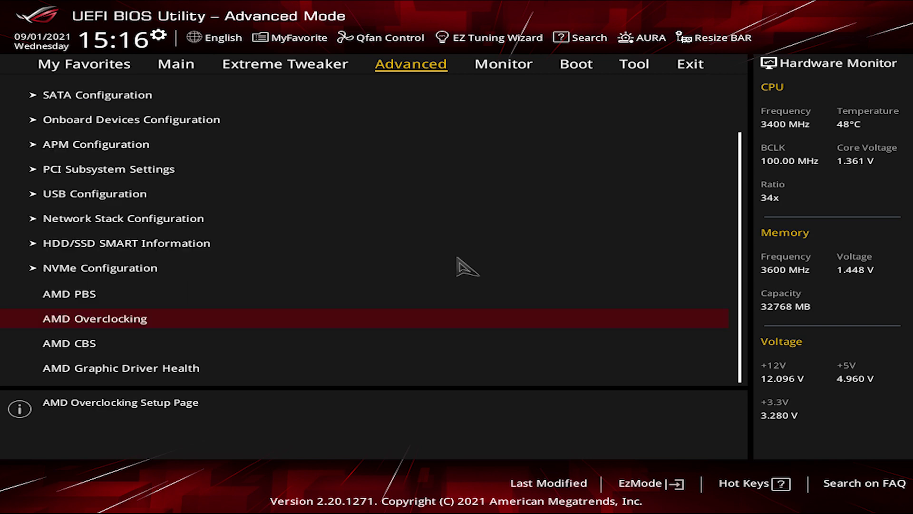
key("Return")
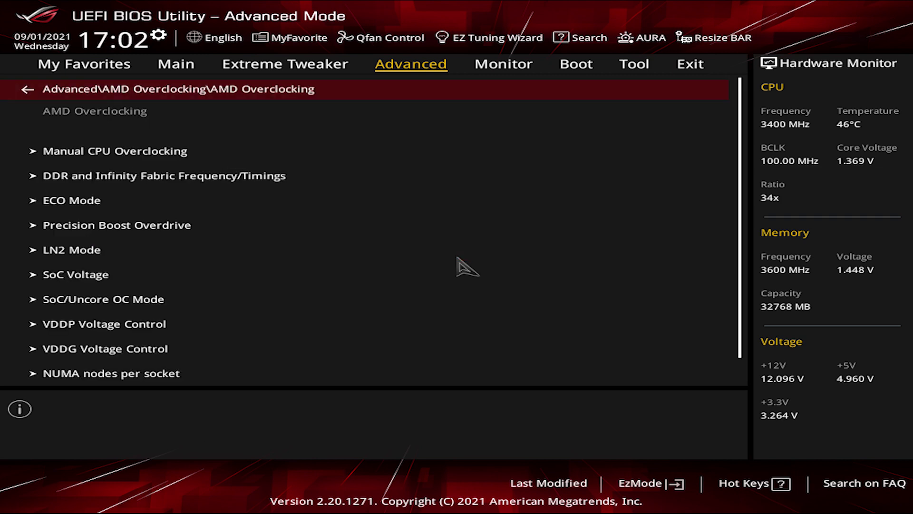
key("Down")
key("Down")
key("Down")
key("Down")
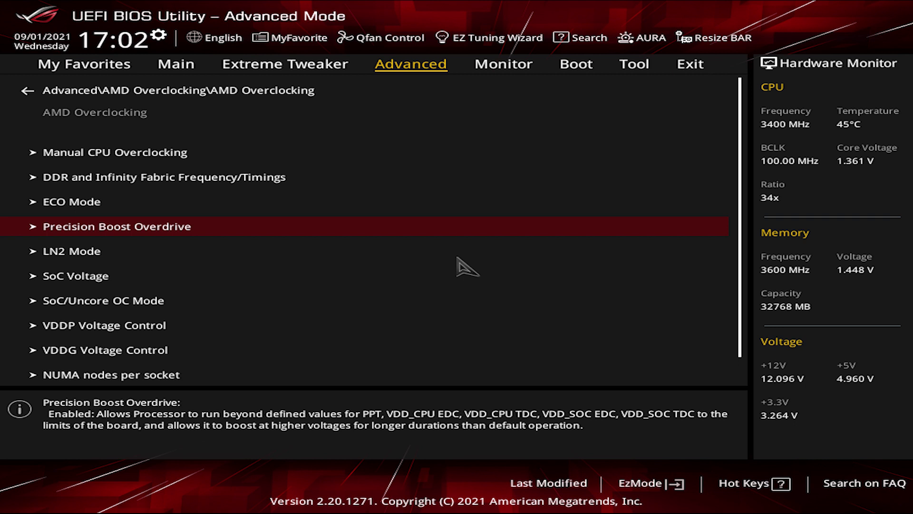
Switch Precision Boost Overdrive to Advanced with manual limits: PPT 300 W, TDC 200 A, EDC 150 A.
key("Return")
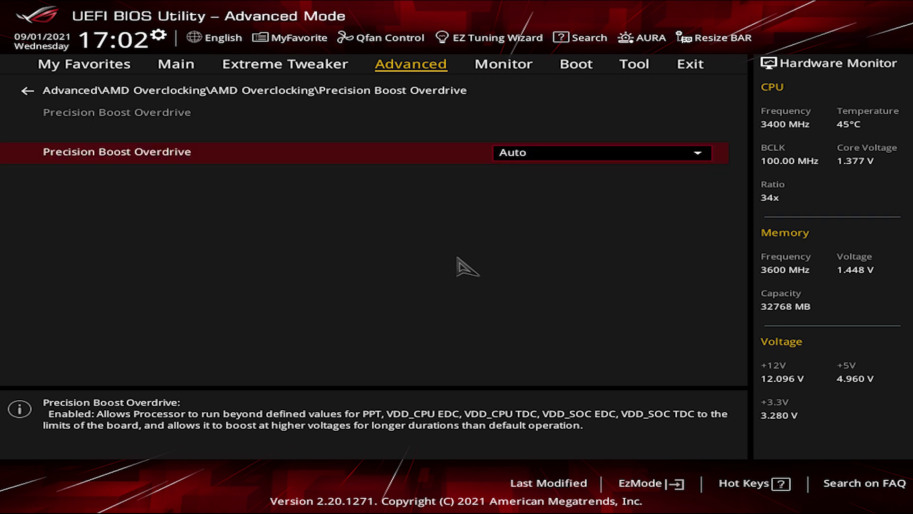
key("Return")
key("Down")
key("Down")
key("Down")
key("Return")
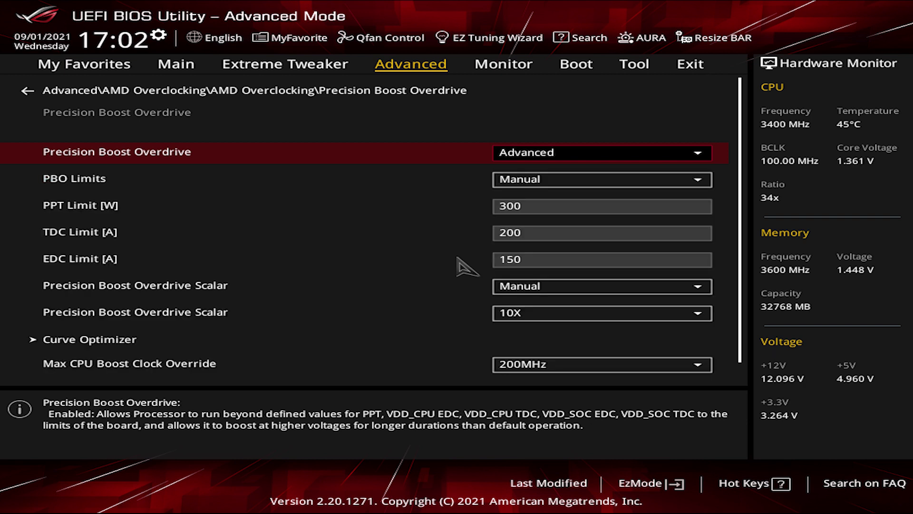
key("Down")
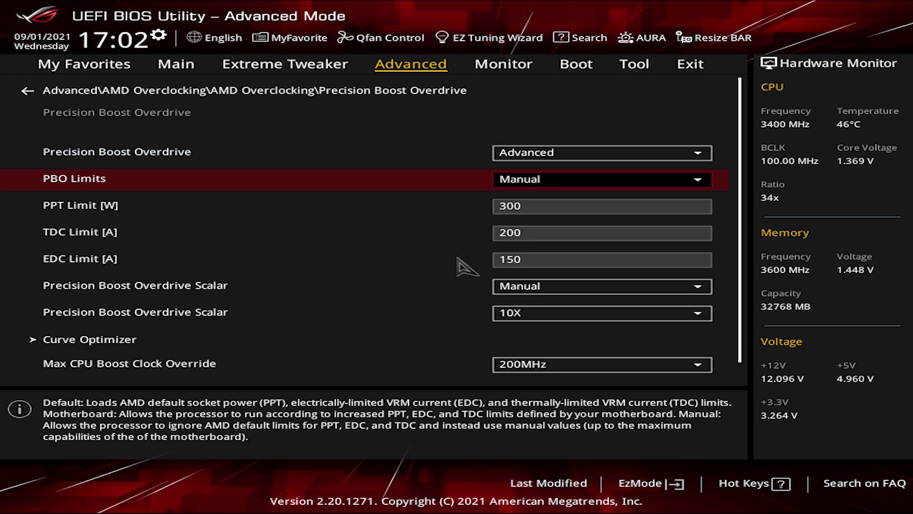
key("Down")
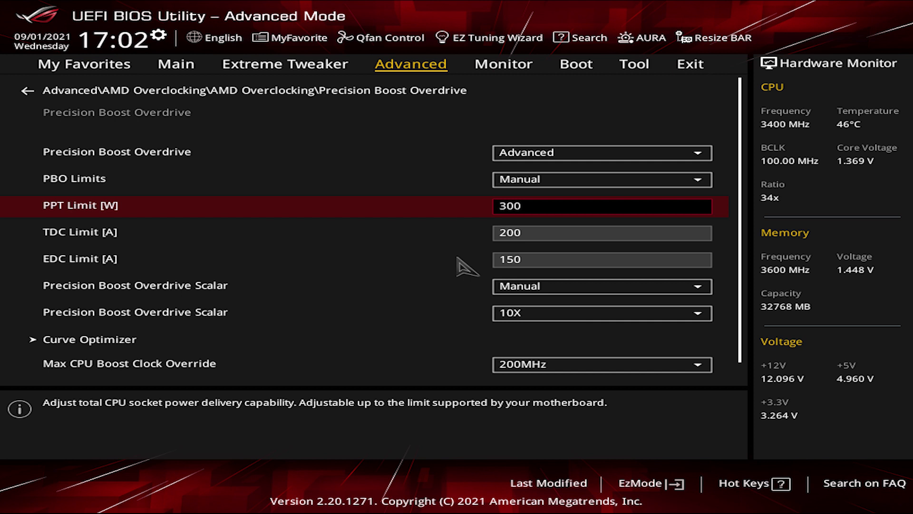
key("Down")
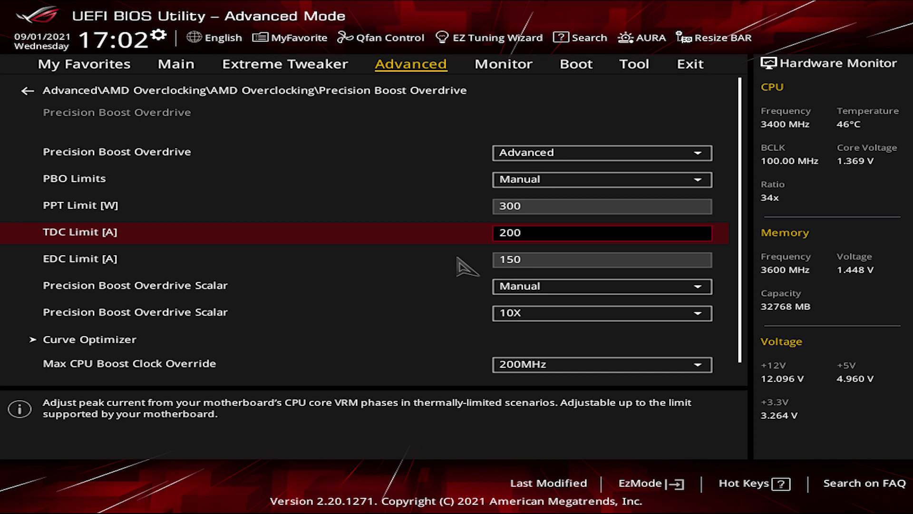
key("Down")
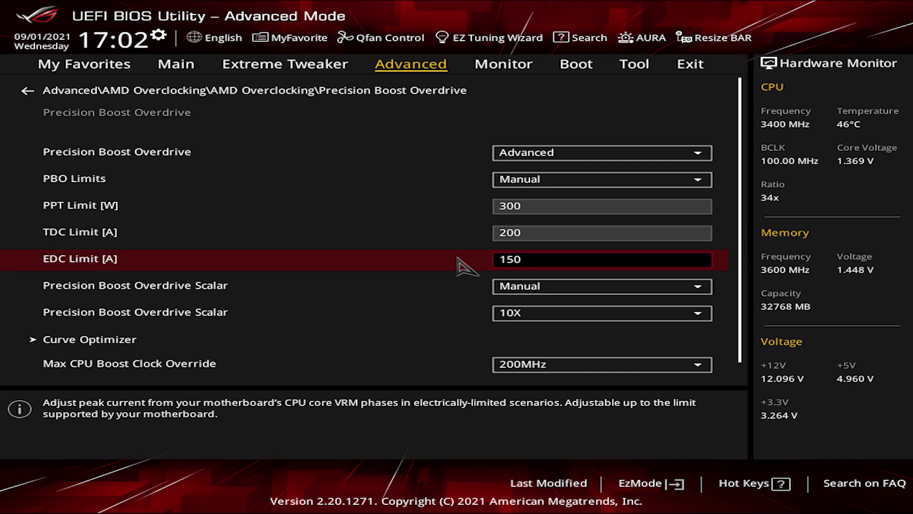
key("Up")
key("Up")
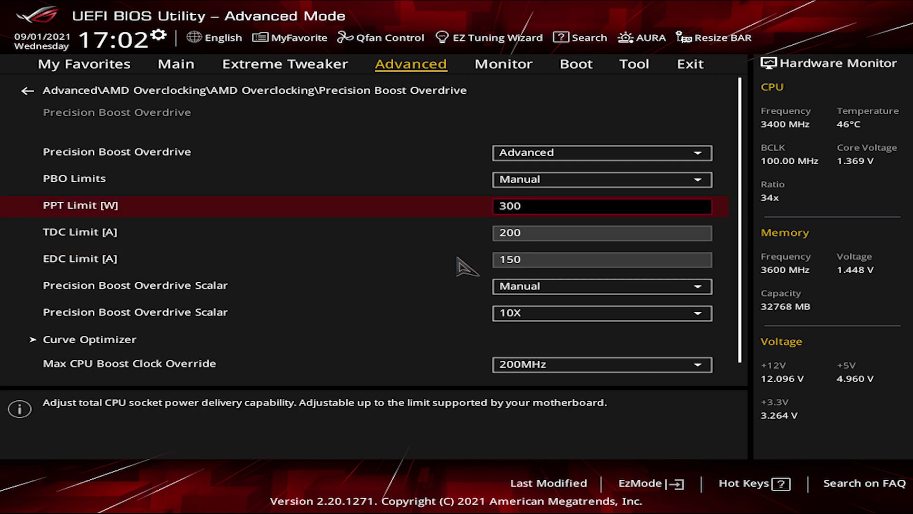
key("Down")
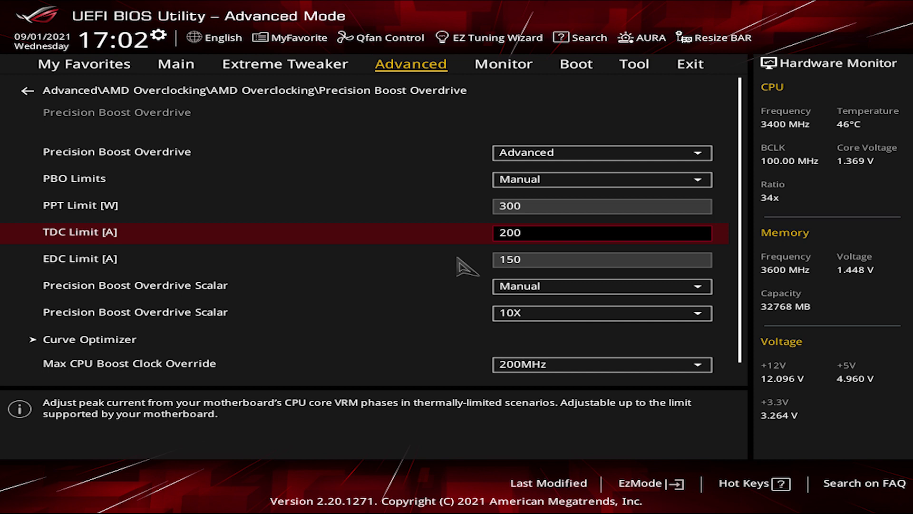
key("Down")
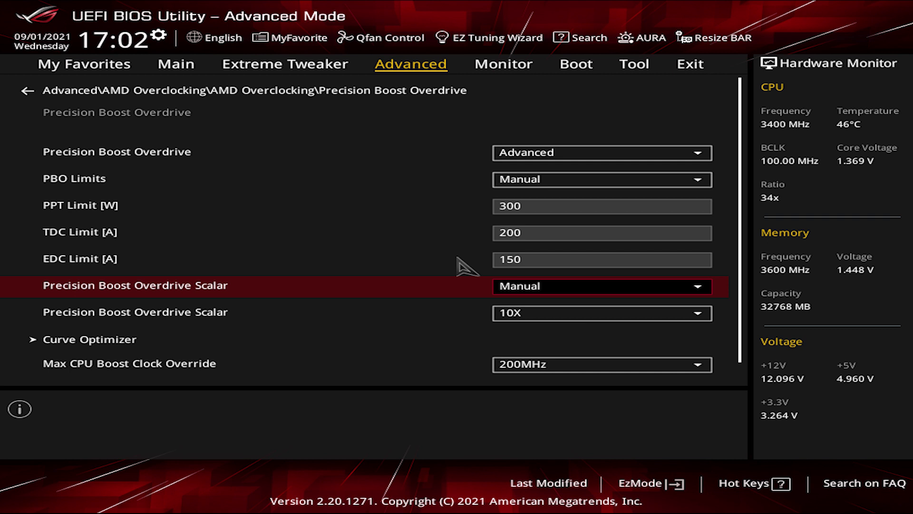
key("Down")
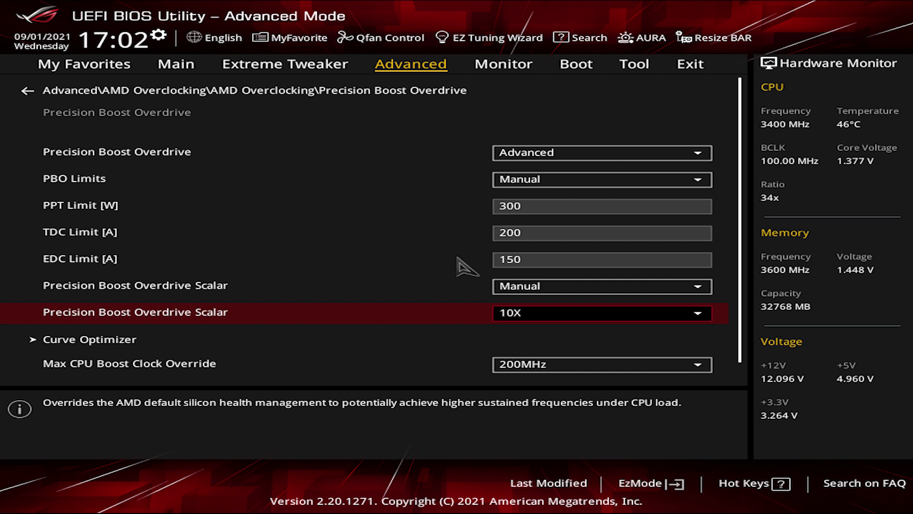
key("Down")
key("Down")
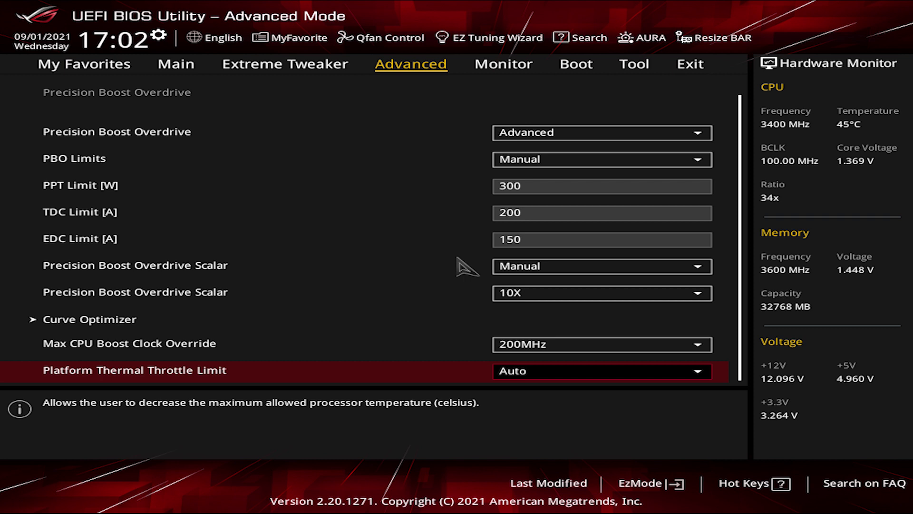
key("Up")
key("Up")
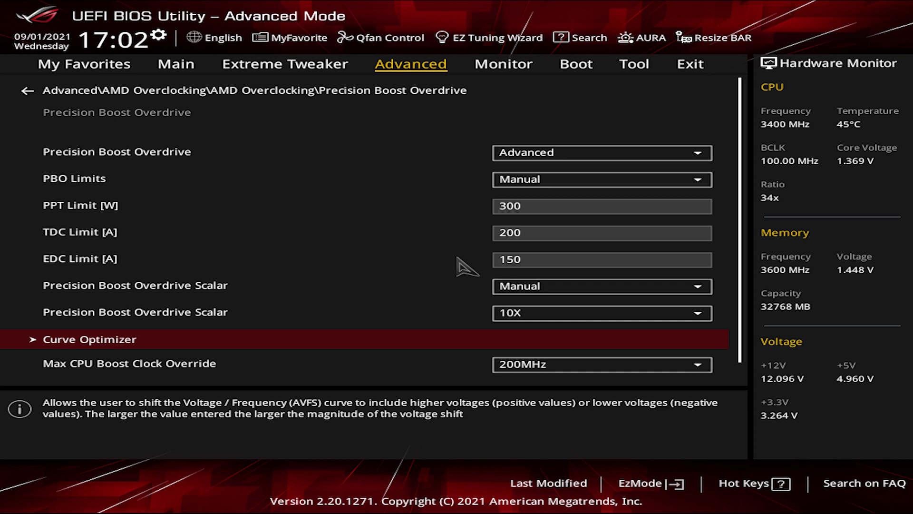
Enter the Curve Optimizer submenu under Precision Boost Overdrive.
key("Return")
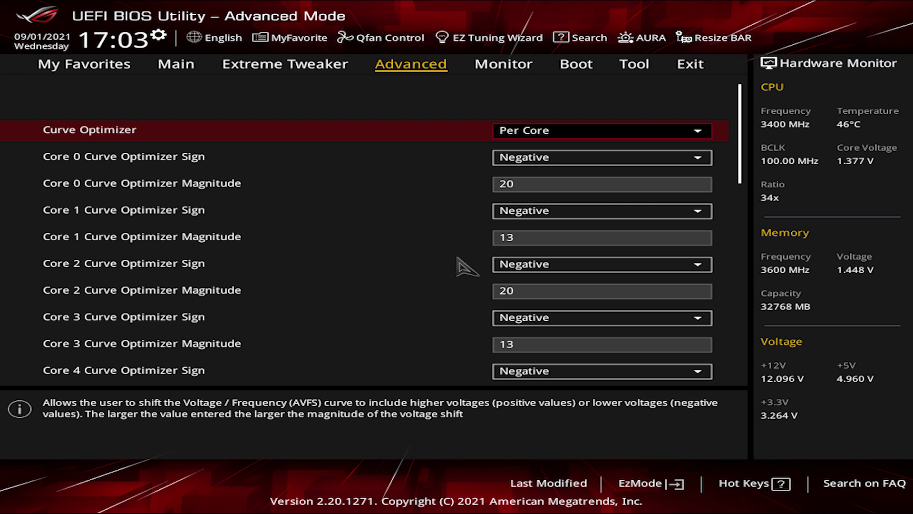
key("Down")
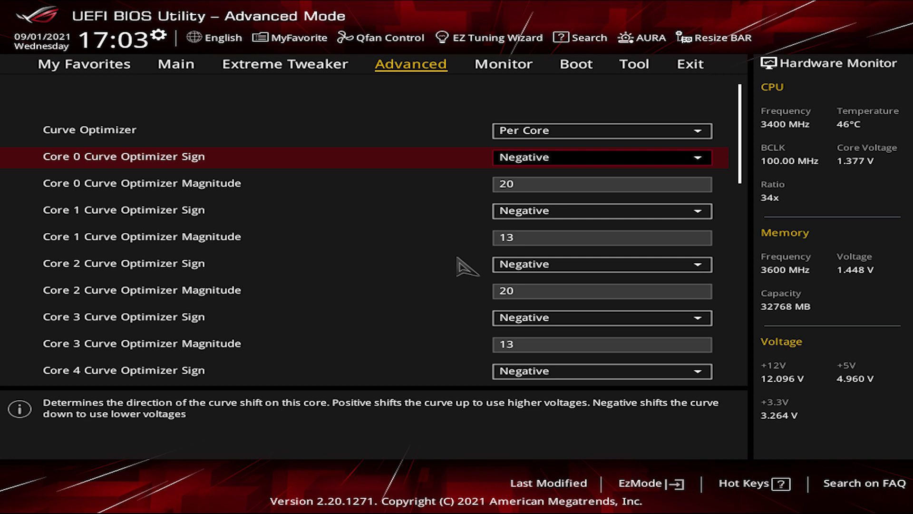
key("Down")
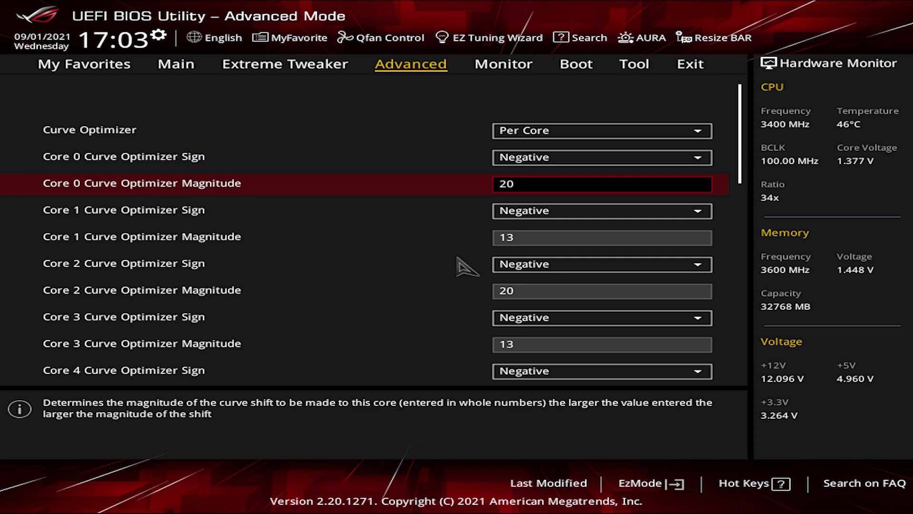
key("Down")
key("Down")
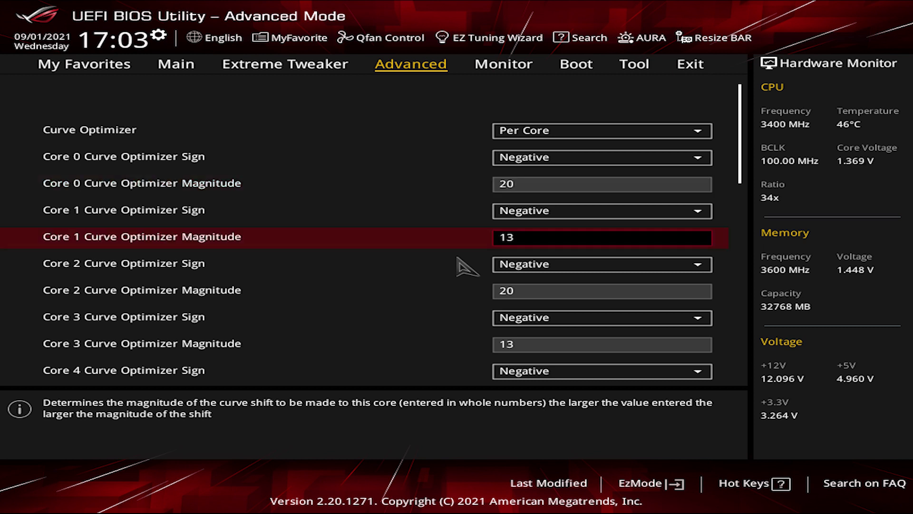
key("Down")
key("Down")
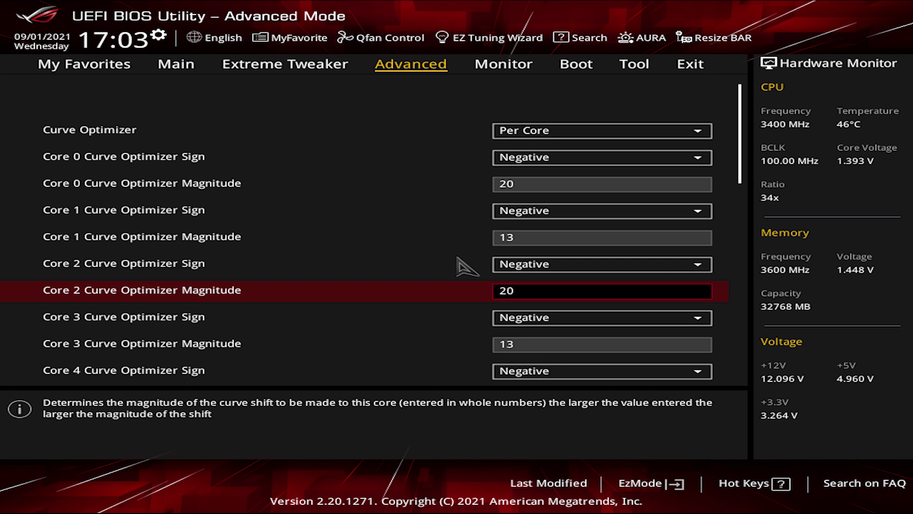
key("Down")
key("Down")
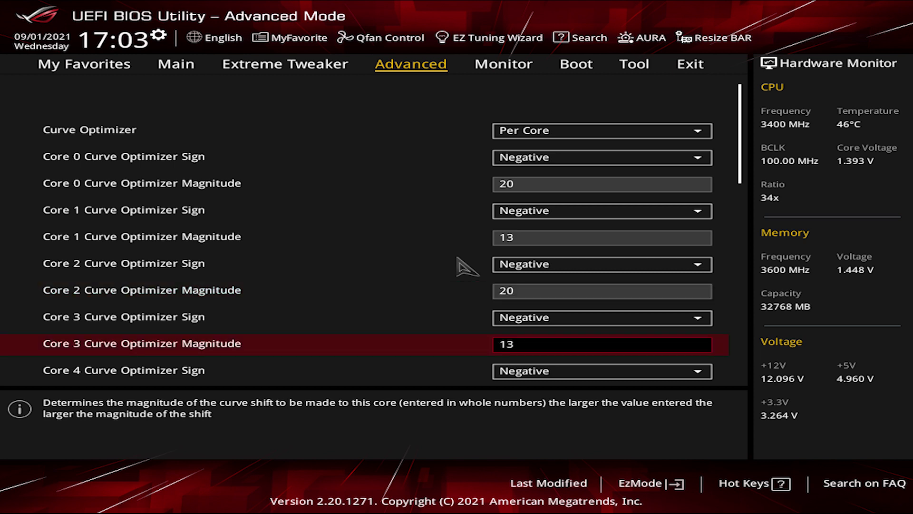
key("Down")
key("Down")
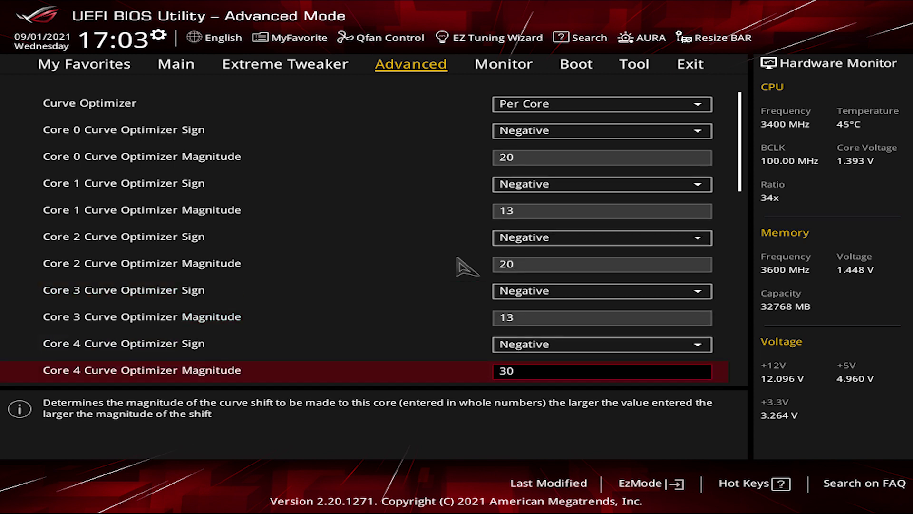
key("Down")
key("Down")
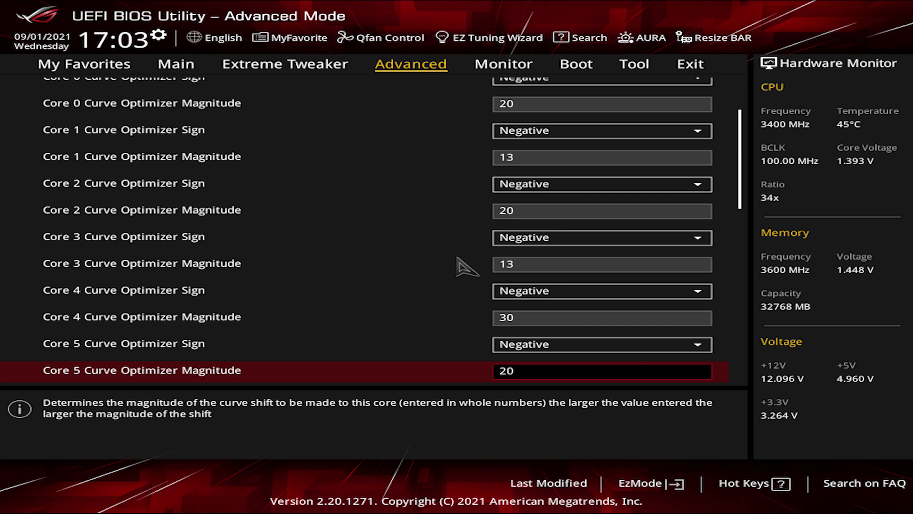
key("Down")
key("Down")
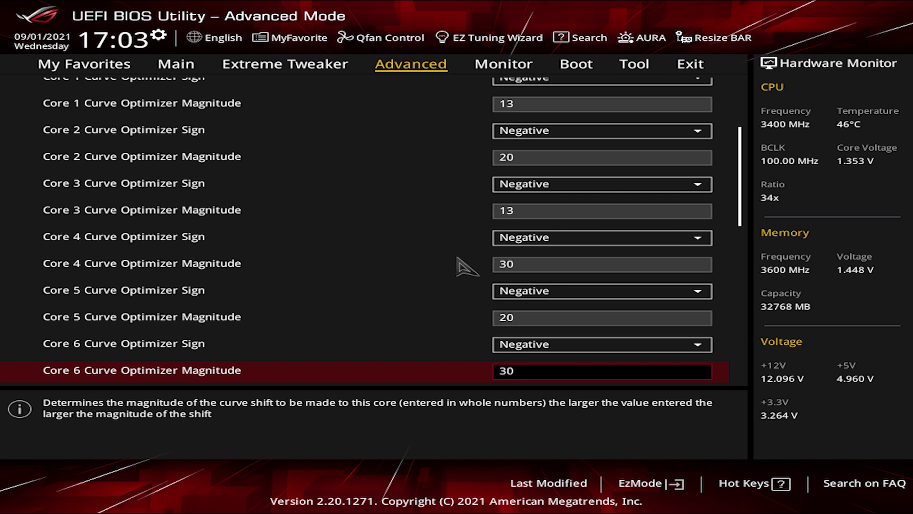
key("Down")
key("Down")
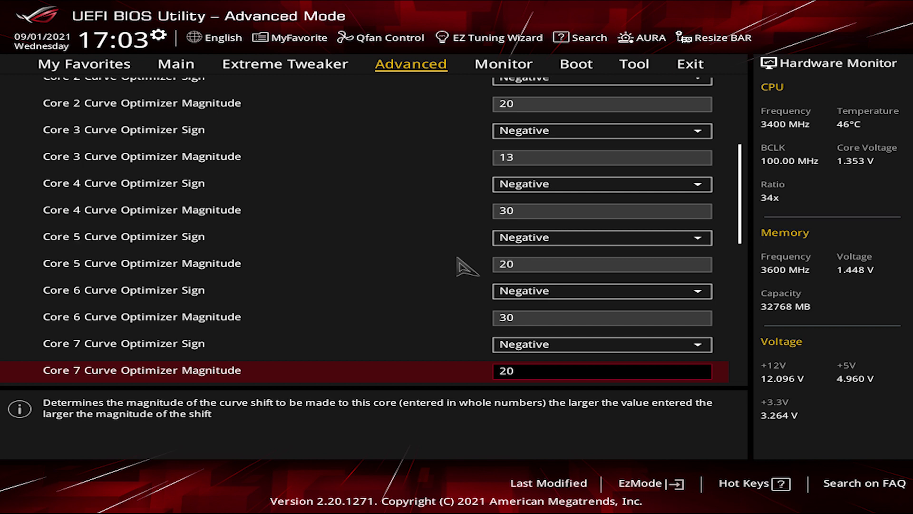
key("Down")
key("Down")
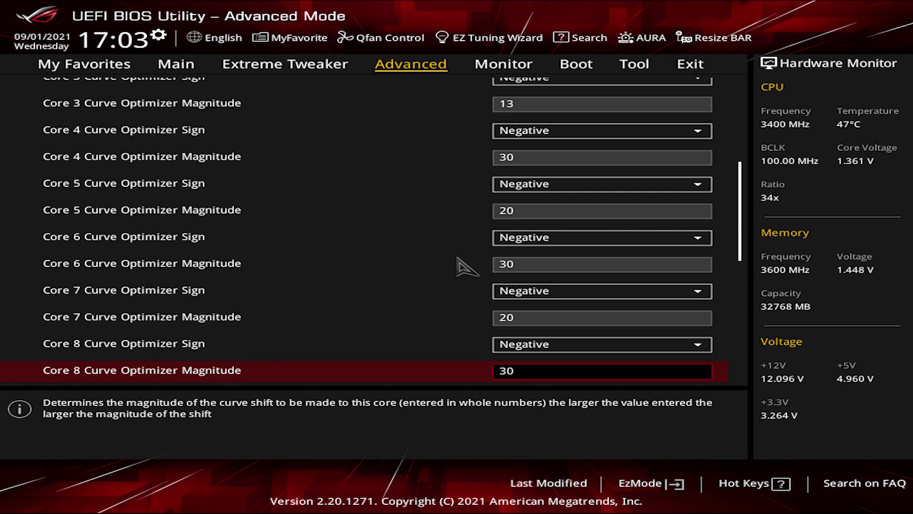
key("Down")
key("Down")
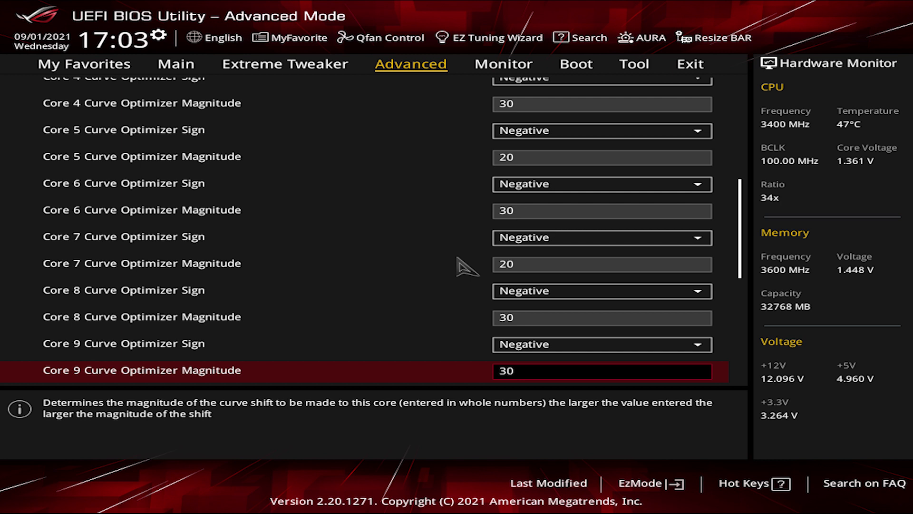
key("Down")
key("Down")
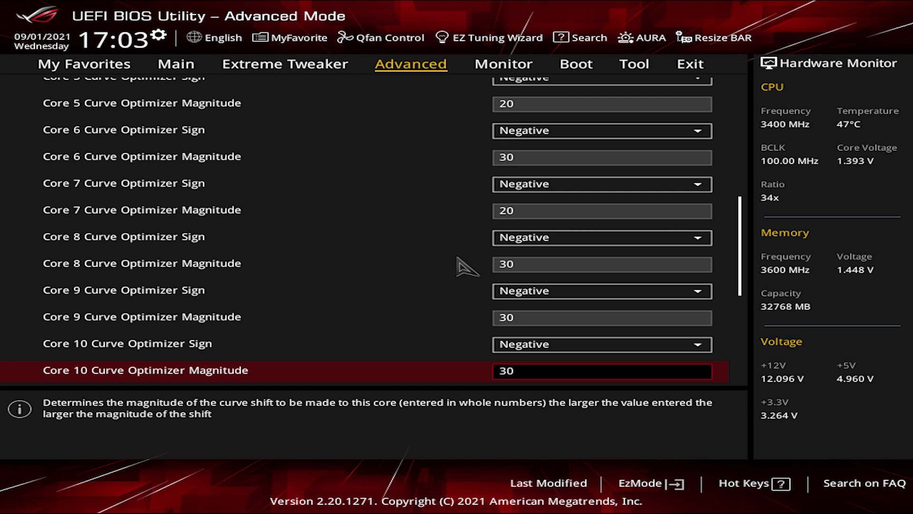
key("Down")
key("Down")
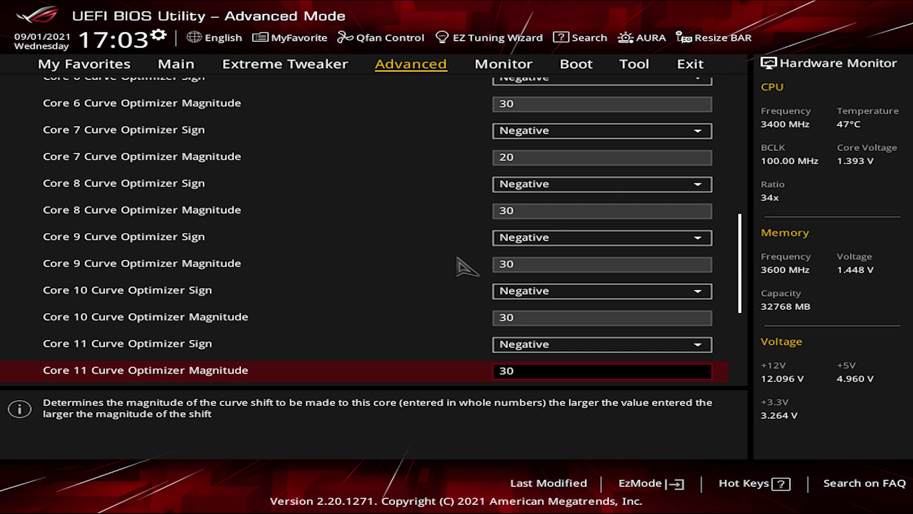
key("Down")
key("Down")
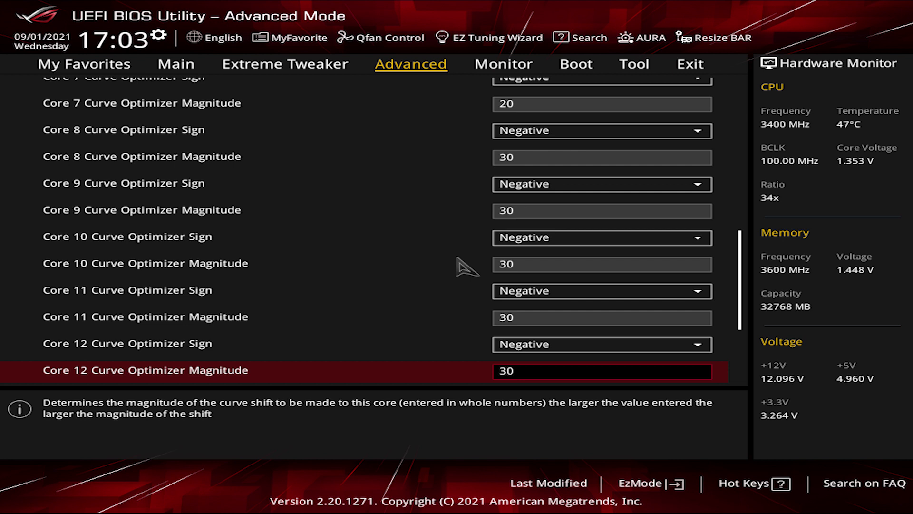
key("Down")
key("Down")
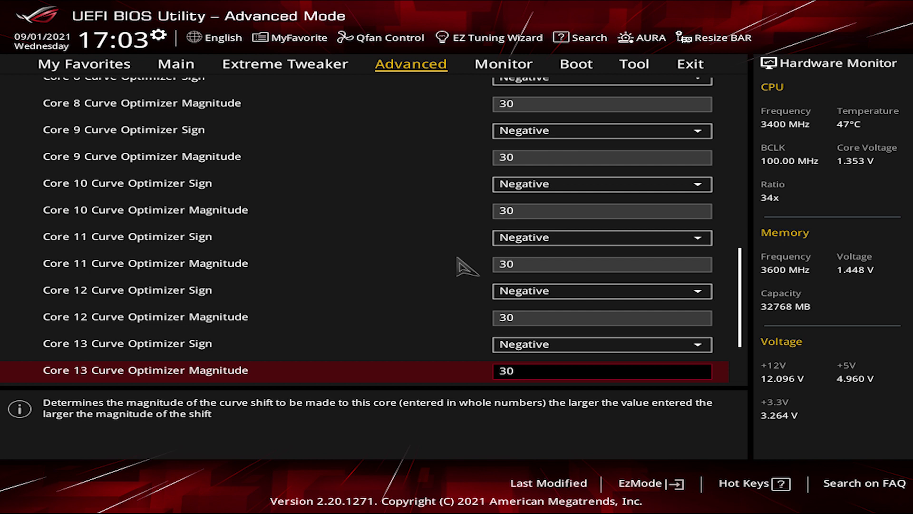
key("Down")
key("Down")
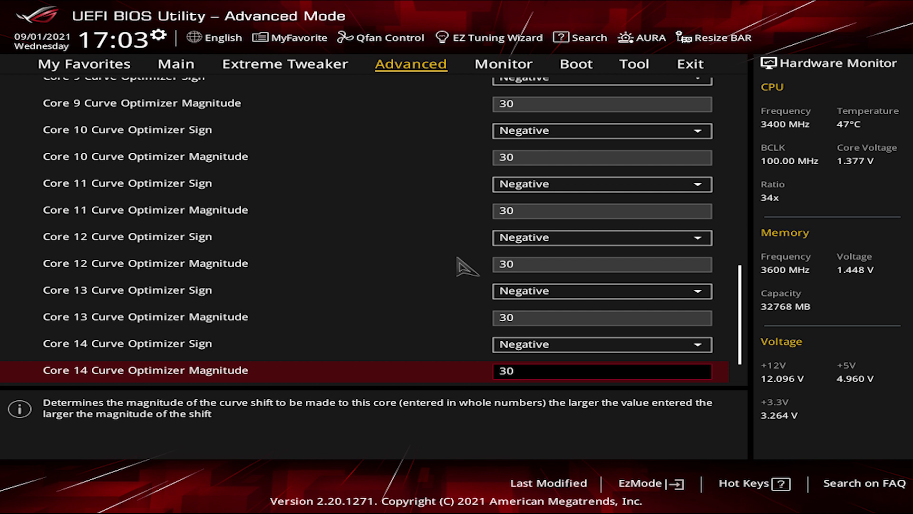
key("Down")
key("Down")
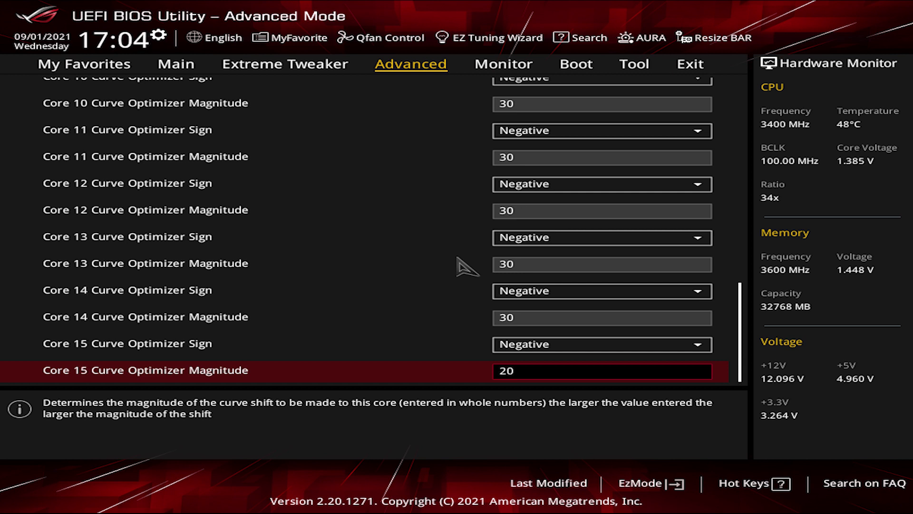